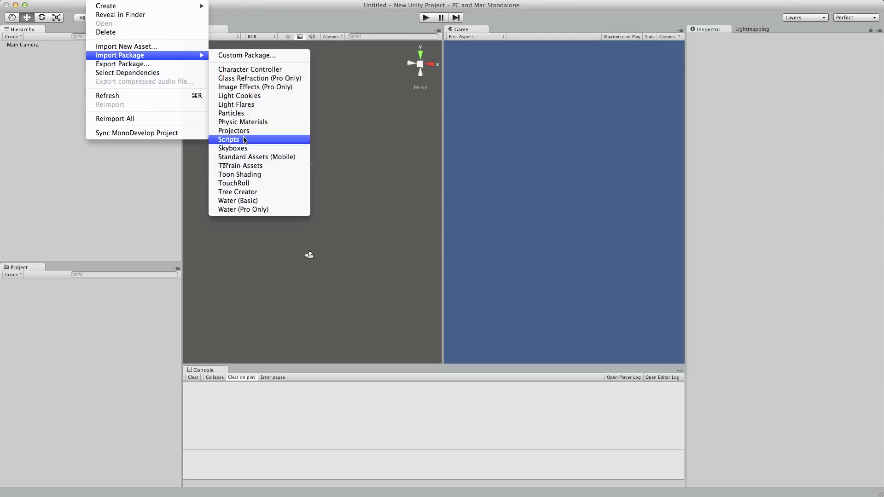
# Import the TouchRoll package into the project with all of its assets.
pyautogui.click(239, 184)
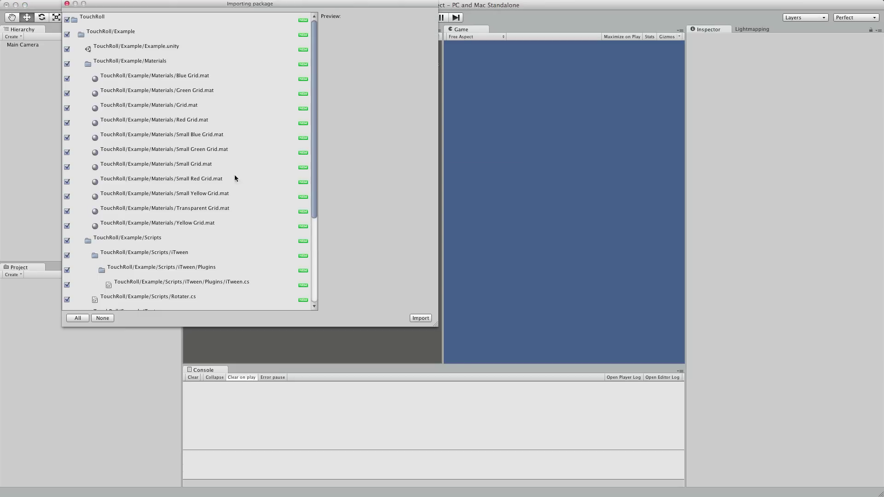
pyautogui.scroll(-6, 238, 182)
pyautogui.click(422, 321)
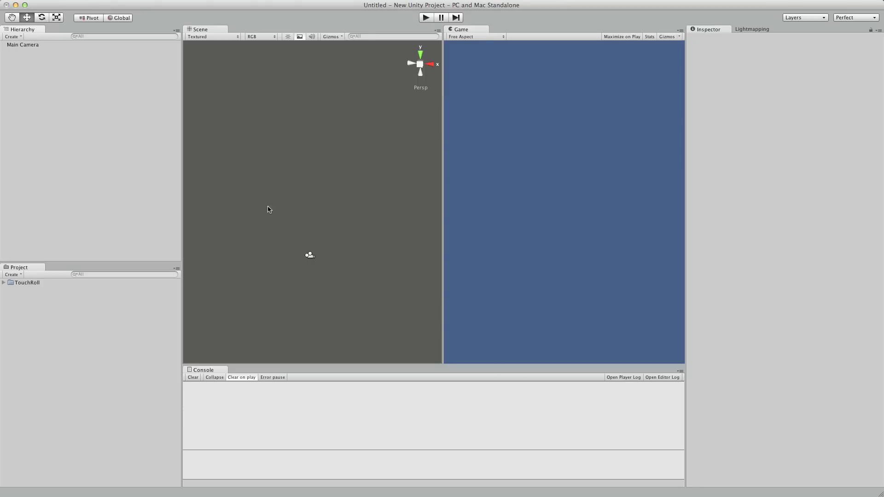
# Open the Example scene from the TouchRoll/Example folder, discarding the changes in the untitled scene.
pyautogui.click(7, 285)
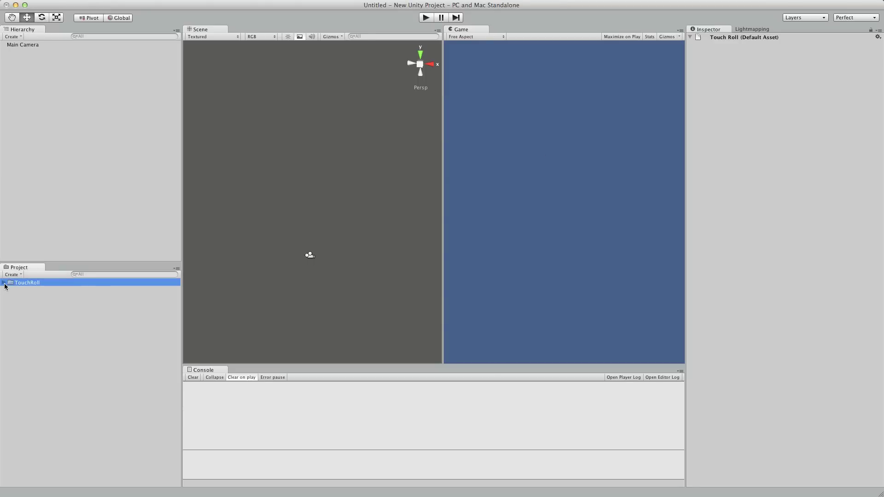
pyautogui.click(4, 284)
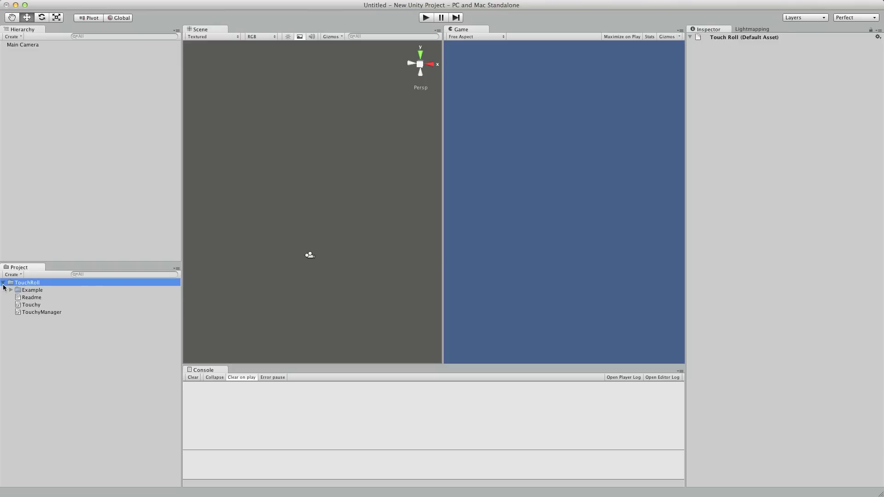
pyautogui.click(11, 290)
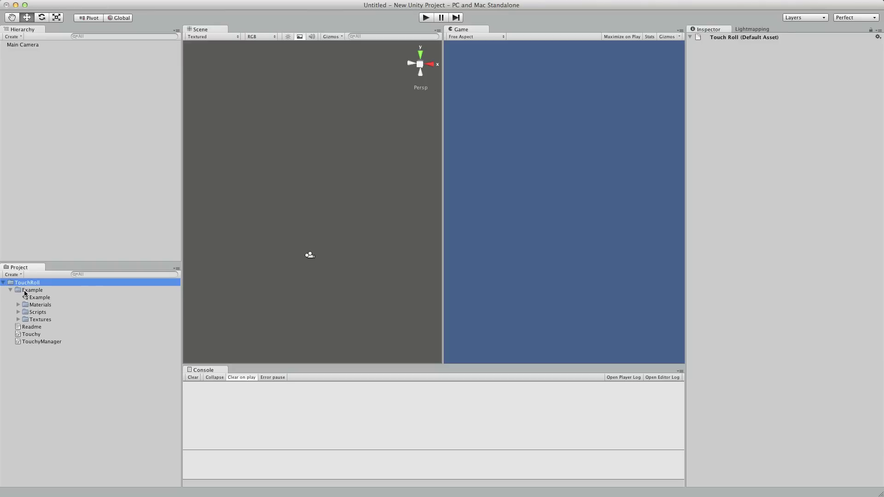
pyautogui.click(25, 292)
pyautogui.click(31, 299)
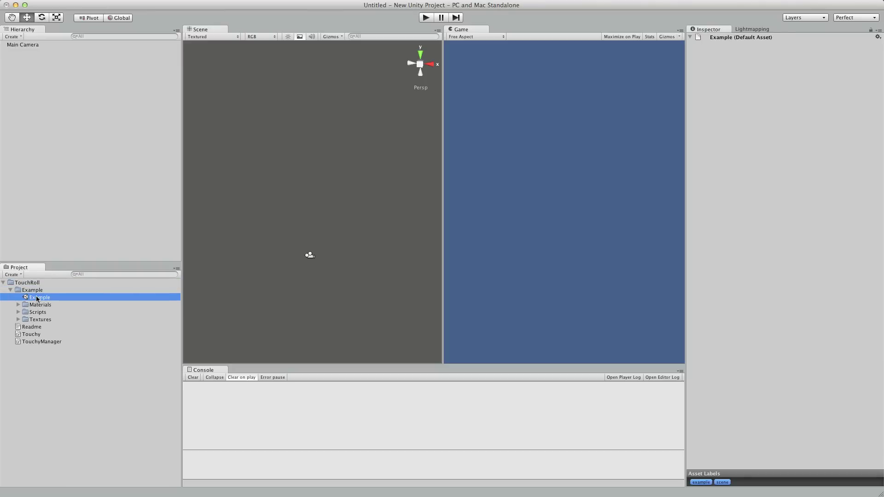
pyautogui.doubleClick(37, 298)
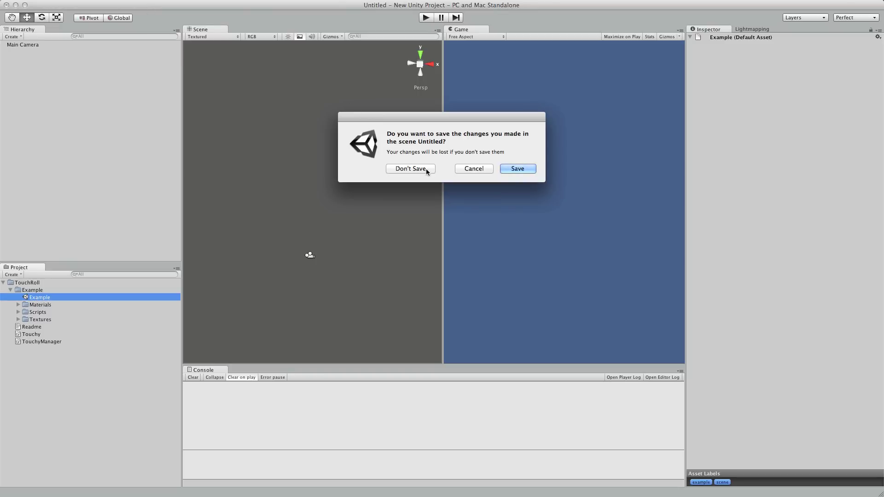
pyautogui.click(411, 168)
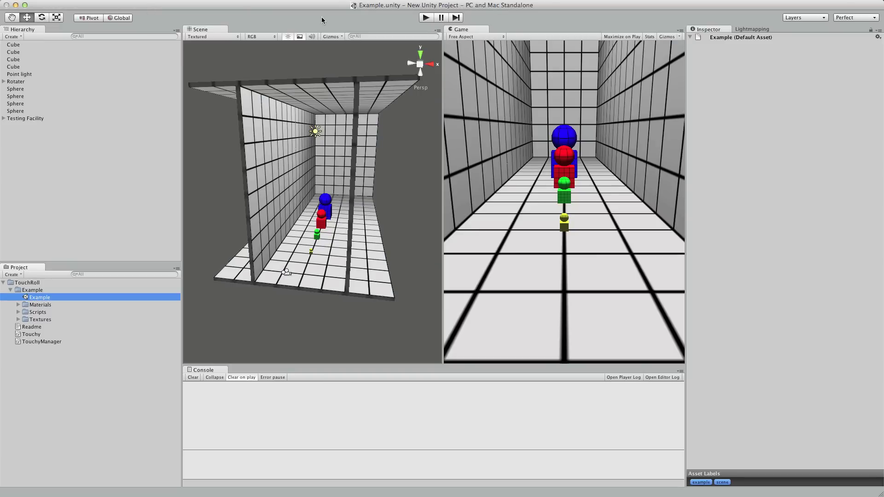
# Examine the project's tag list in the Tag Manager, checking the tags defined for Element 1 and Element 2.
pyautogui.click(76, 1)
pyautogui.click(76, 2)
pyautogui.click(75, 1)
pyautogui.moveTo(106, 179)
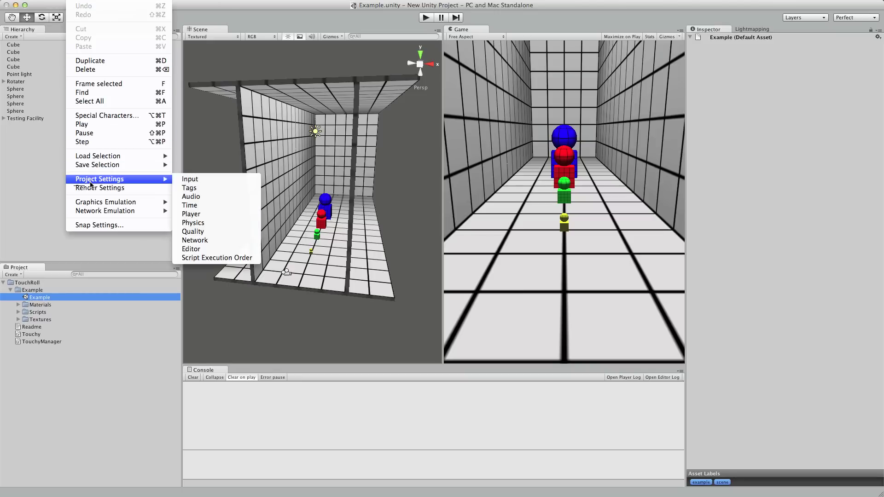
pyautogui.click(210, 188)
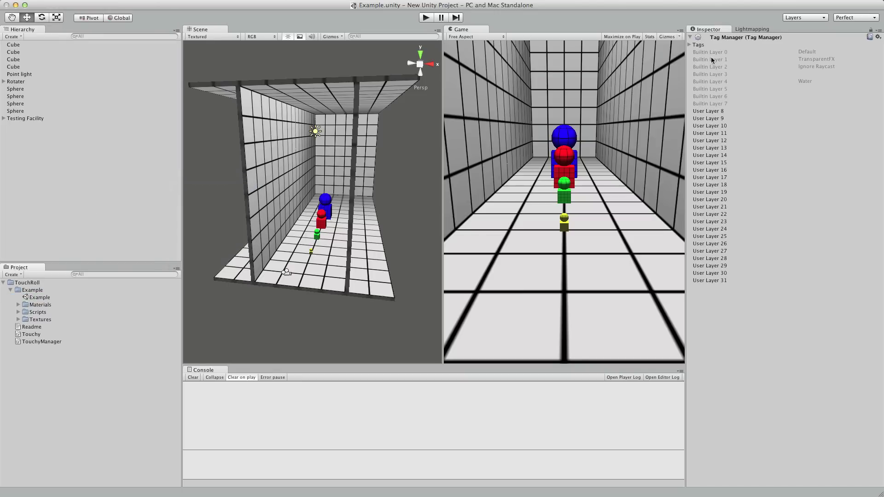
pyautogui.click(689, 45)
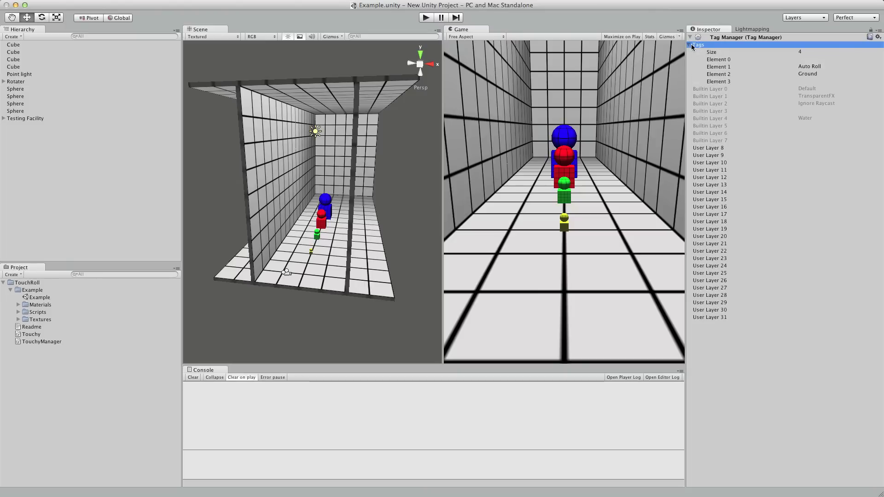
pyautogui.click(814, 67)
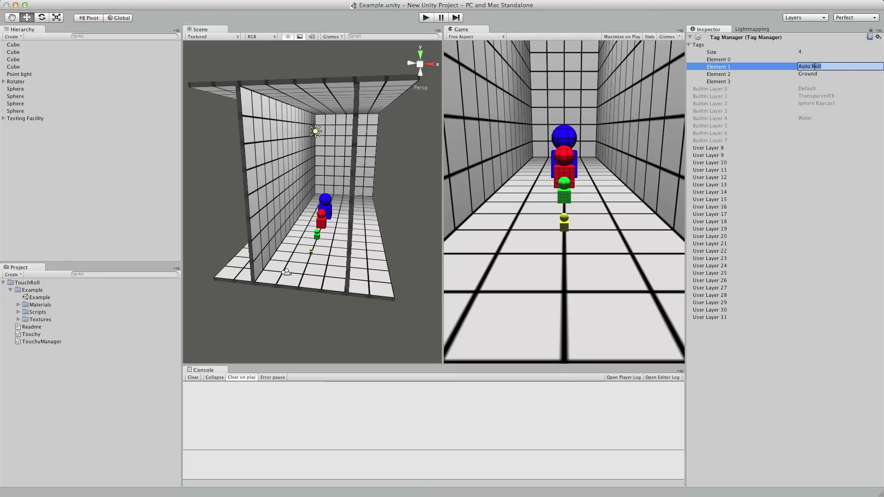
pyautogui.click(816, 74)
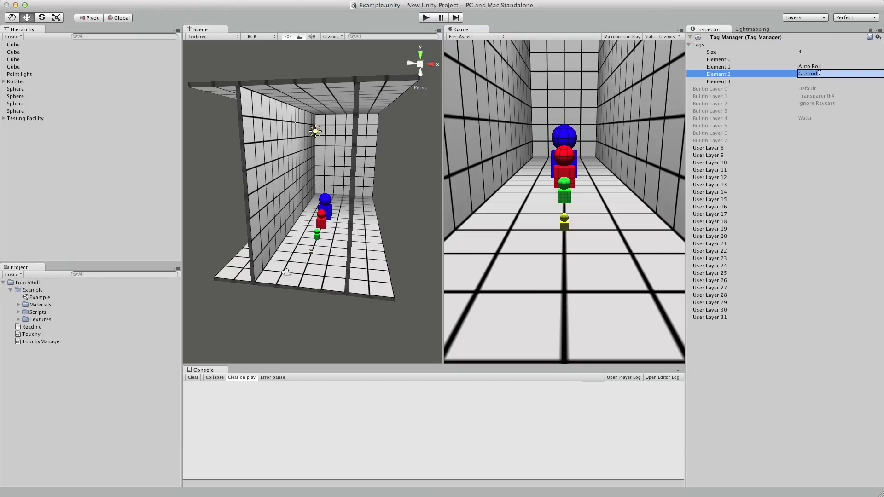
pyautogui.click(426, 227)
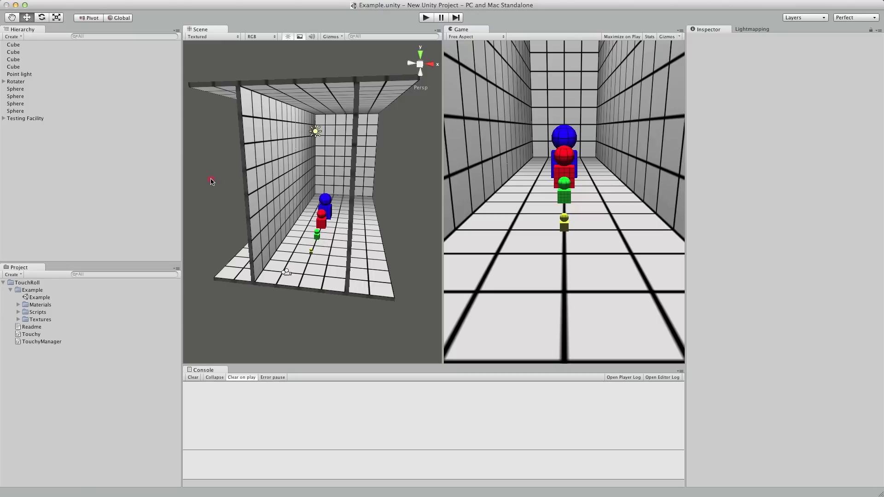
# Play-test the Example scene and stop it again.
pyautogui.scroll(1, 208, 179)
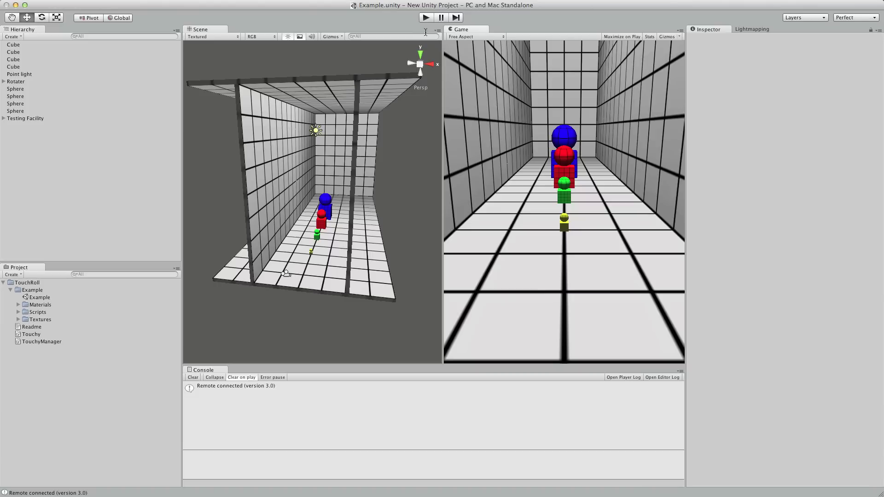
pyautogui.click(425, 17)
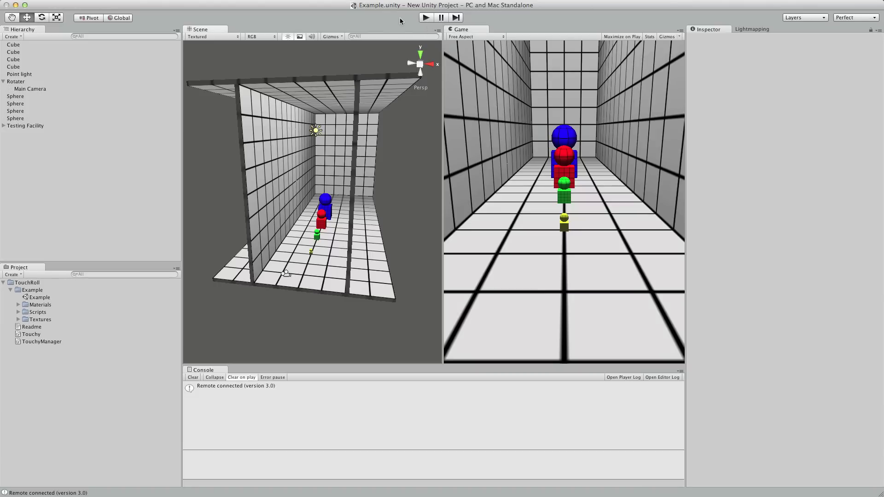
pyautogui.click(427, 18)
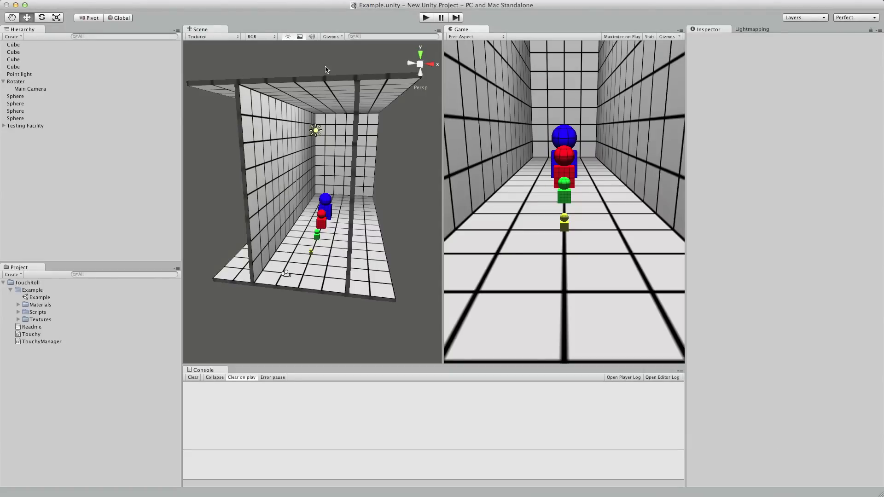
# Create a new scene, add a cube to it and frame the cube in the Scene view.
pyautogui.click(60, 1)
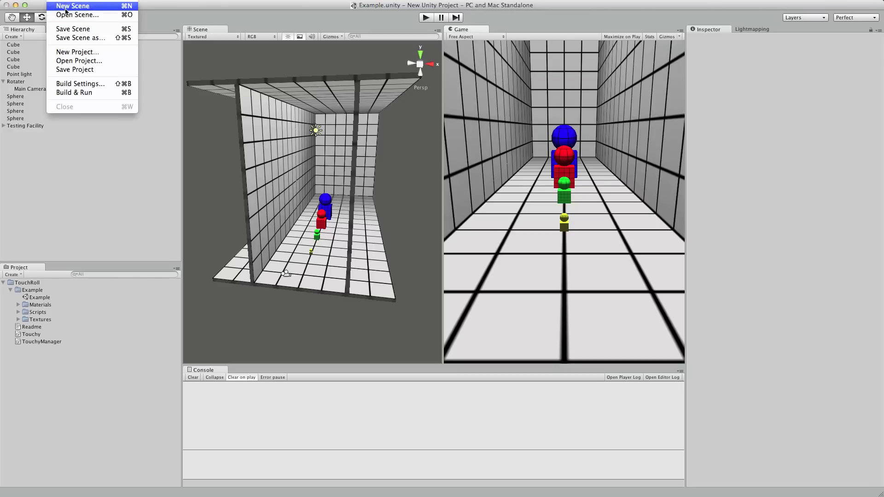
pyautogui.click(66, 10)
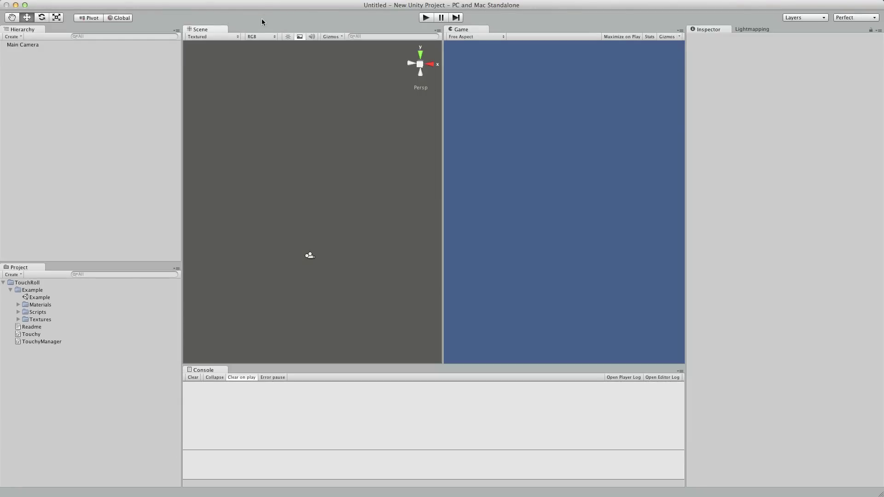
pyautogui.click(138, 0)
pyautogui.click(147, 22)
pyautogui.moveTo(148, 15)
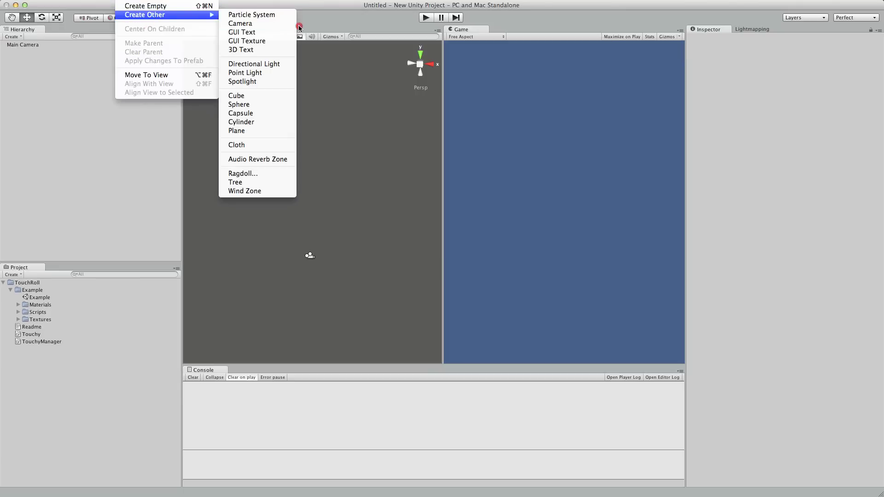
pyautogui.click(279, 96)
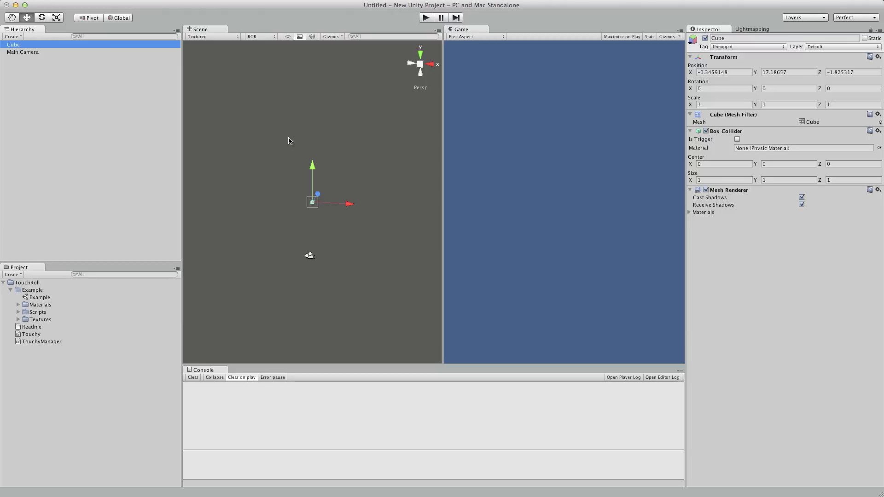
pyautogui.press('f')
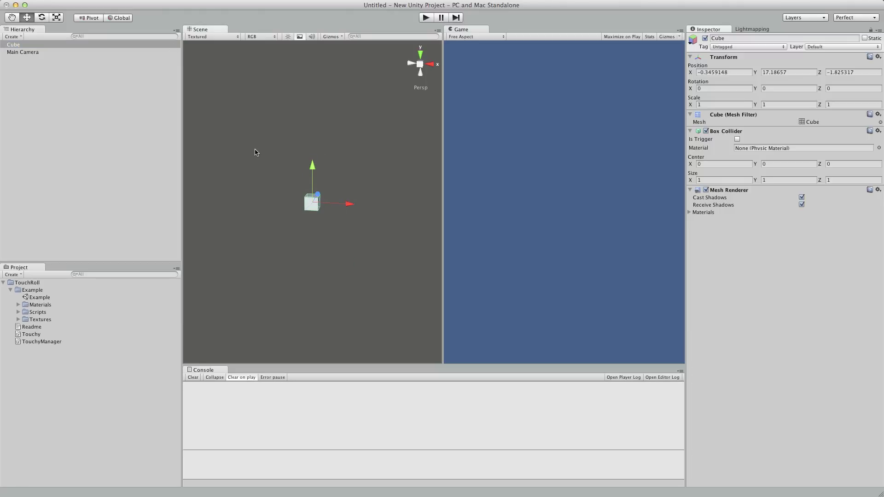
# Duplicate the cube and lower the copy to a Y position of about 15.2.
pyautogui.click(279, 197)
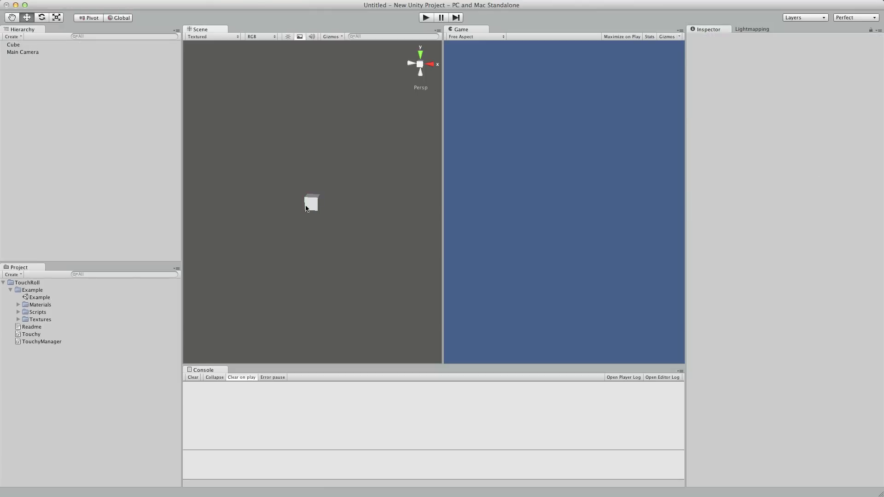
pyautogui.click(309, 204)
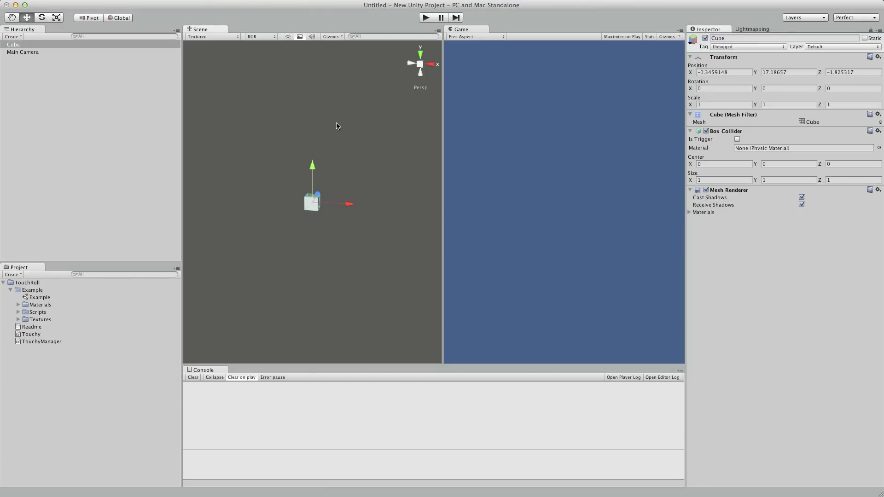
pyautogui.press('super+d')
pyautogui.moveTo(315, 166); pyautogui.dragTo(315, 191)
# Scale the lower cube into a wide floor slab, about 624 in X and 917 in Z.
pyautogui.click(56, 18)
pyautogui.moveTo(351, 229); pyautogui.dragTo(440, 236)
pyautogui.moveTo(882, 272); pyautogui.dragTo(882, 397)
pyautogui.moveTo(319, 216); pyautogui.dragTo(321, 122)
pyautogui.moveTo(350, 227); pyautogui.dragTo(404, 221)
pyautogui.moveTo(350, 229); pyautogui.dragTo(374, 219)
pyautogui.moveTo(318, 214); pyautogui.dragTo(358, 165)
pyautogui.scroll(-3, 358, 165)
pyautogui.scroll(3, 358, 166)
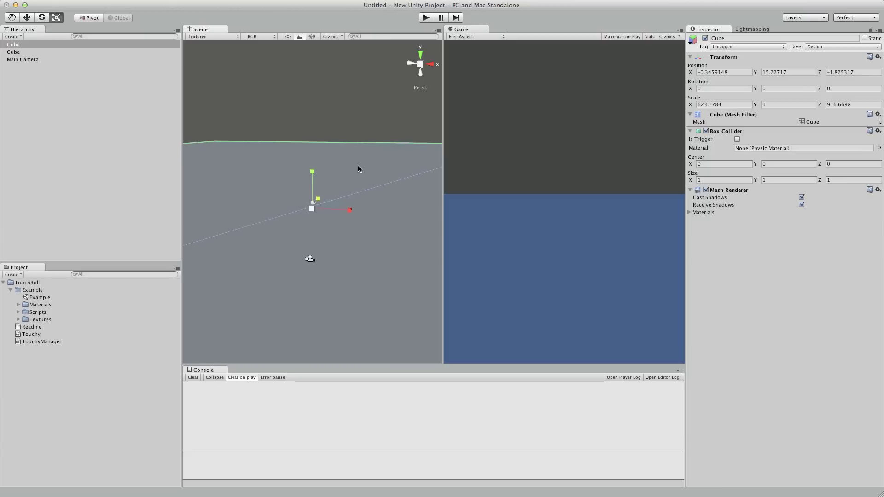
pyautogui.click(343, 130)
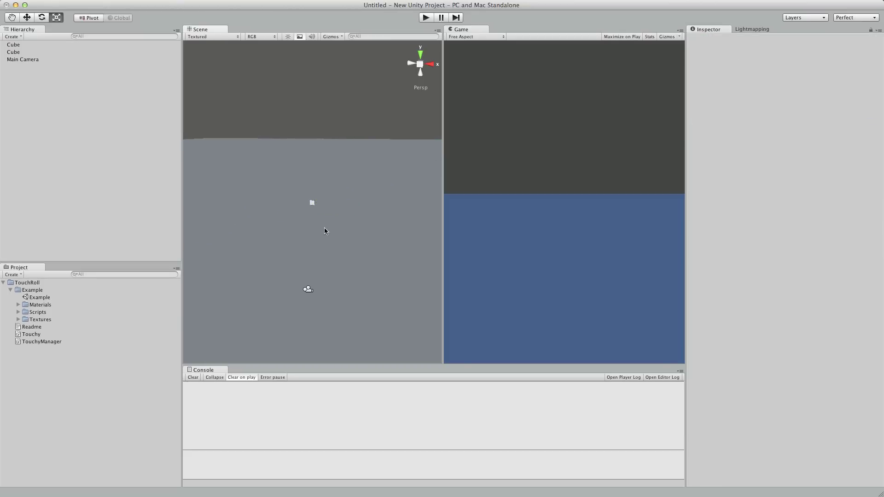
# Add the Touchy Manager component to the Main Camera and check its Ground Tag setting.
pyautogui.click(307, 284)
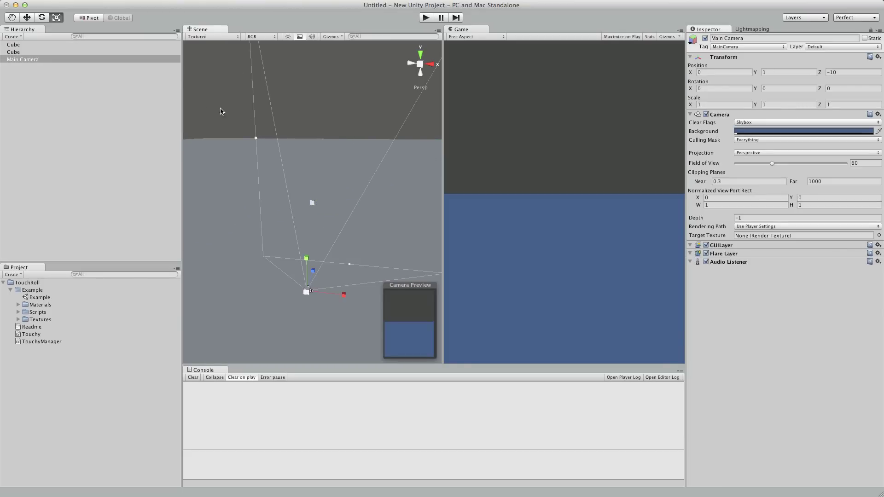
pyautogui.click(67, 58)
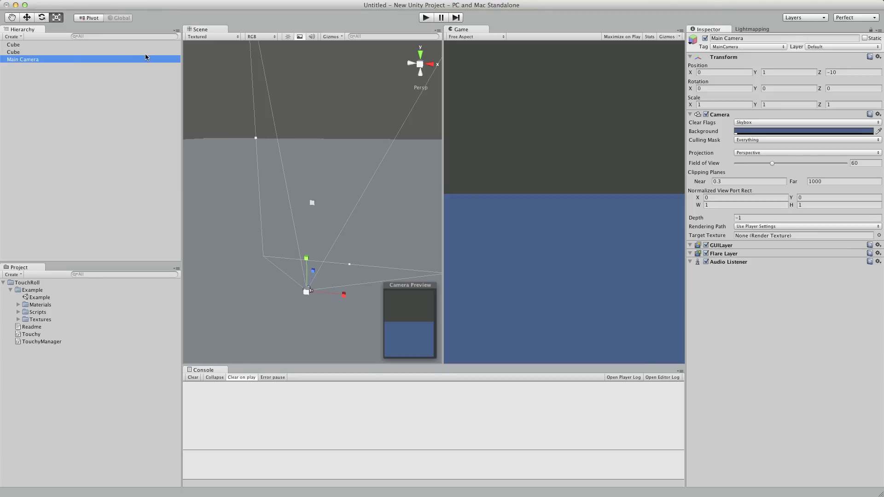
pyautogui.keyDown('super'); pyautogui.click(48, 60); pyautogui.keyUp('super')
pyautogui.keyDown('super'); pyautogui.click(50, 60); pyautogui.keyUp('super')
pyautogui.click(183, 1)
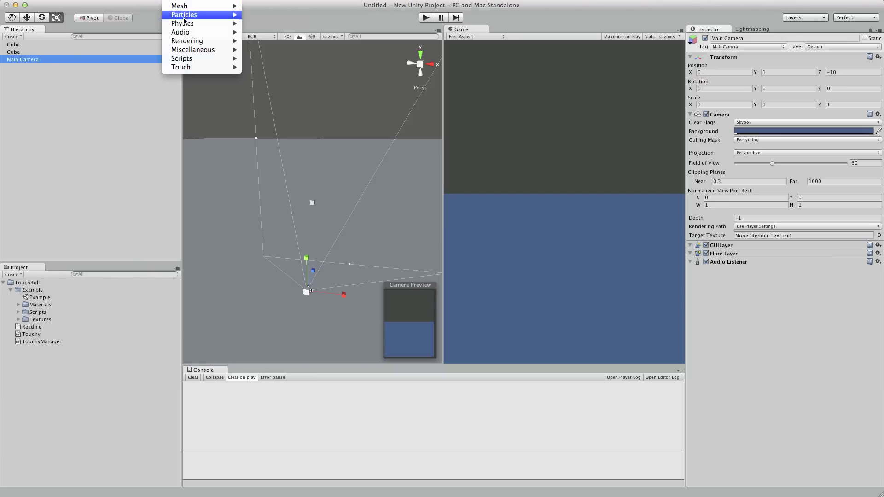
pyautogui.moveTo(187, 70)
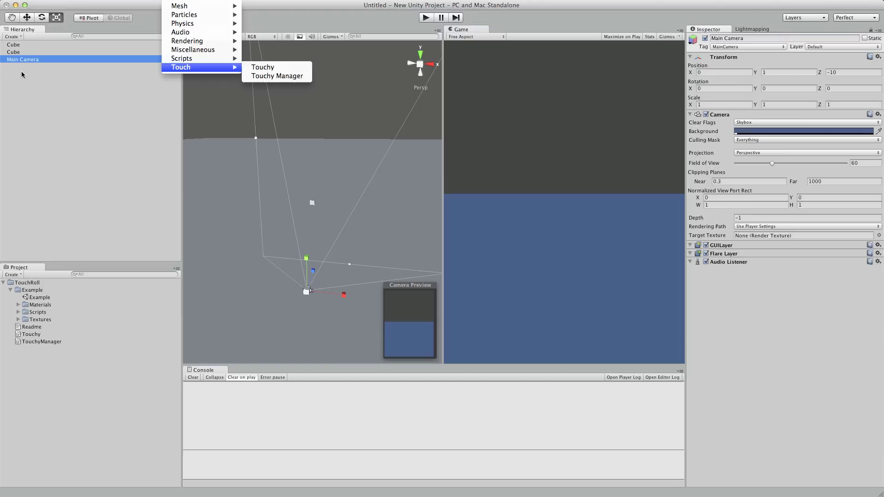
pyautogui.click(277, 77)
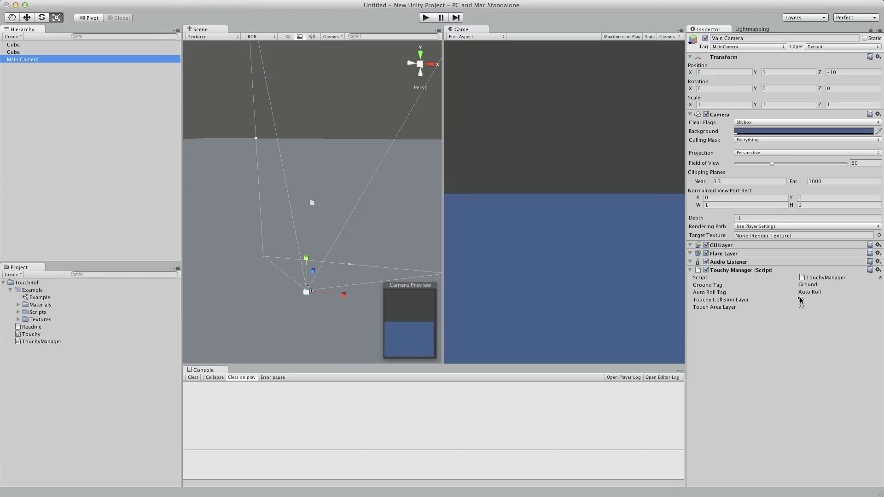
pyautogui.click(813, 286)
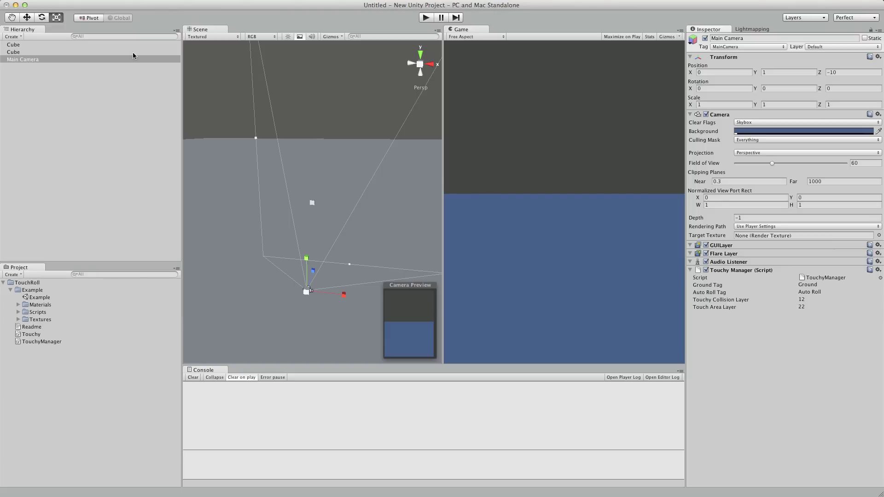
pyautogui.click(85, 61)
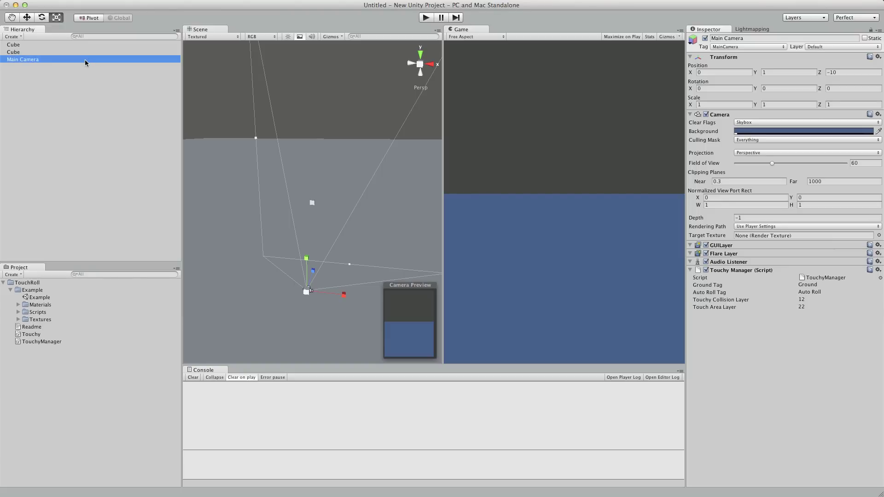
# Add the Touchy component to the small cube above the floor slab.
pyautogui.click(20, 52)
pyautogui.click(30, 45)
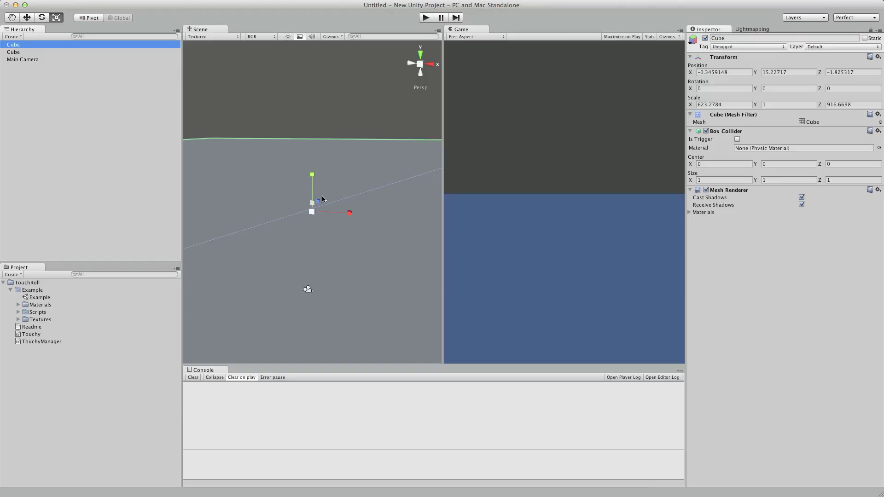
pyautogui.click(307, 200)
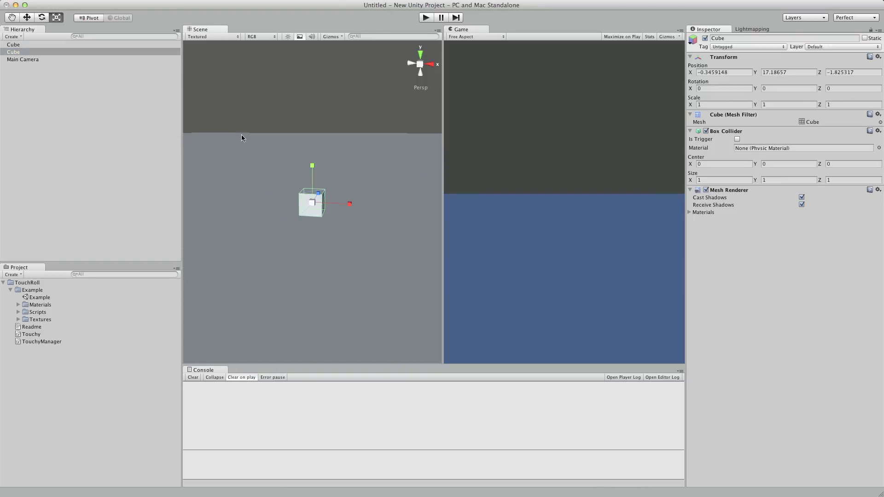
pyautogui.click(179, 0)
pyautogui.moveTo(189, 68)
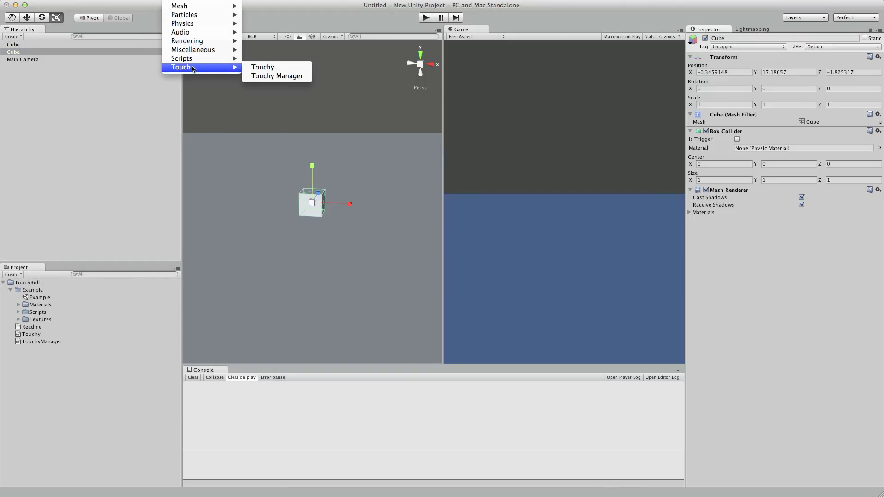
pyautogui.click(267, 68)
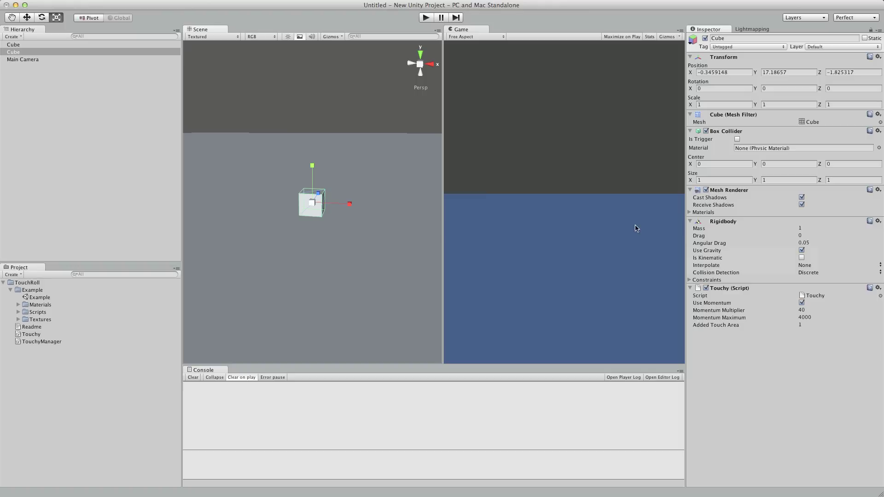
# Assign the Ground tag to the wide floor slab.
pyautogui.click(233, 164)
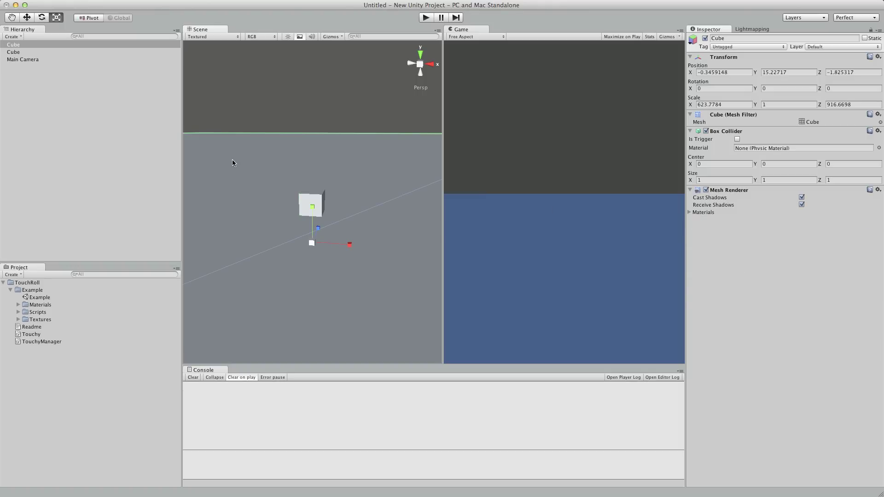
pyautogui.scroll(2, 233, 163)
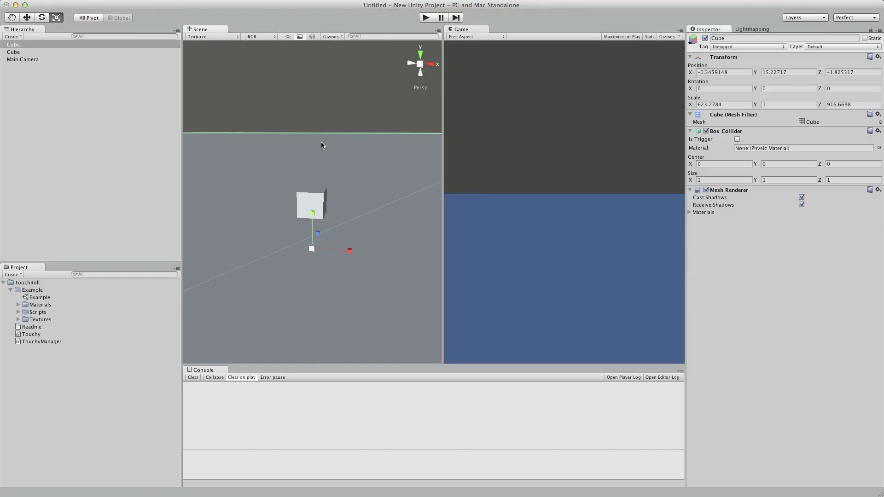
pyautogui.click(733, 48)
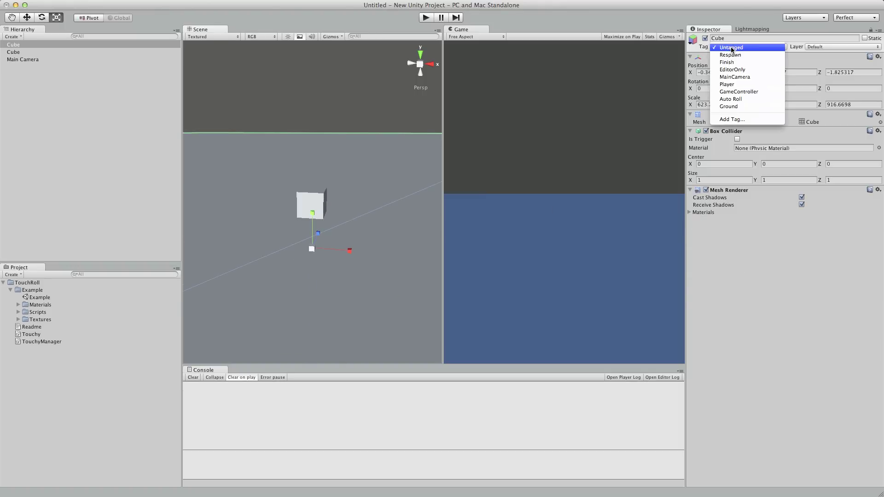
pyautogui.click(741, 106)
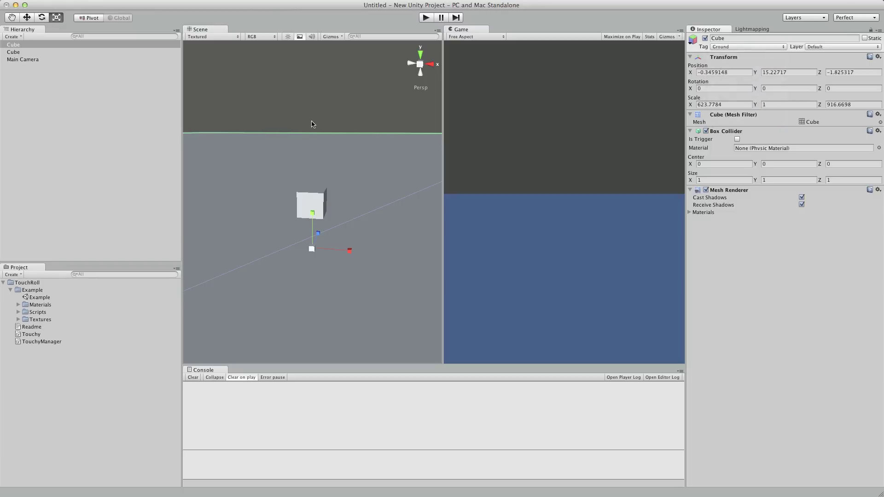
# Create a point light over the small cube, raise it to a Y position of about 23 and set its range to about 35.
pyautogui.scroll(-3, 315, 150)
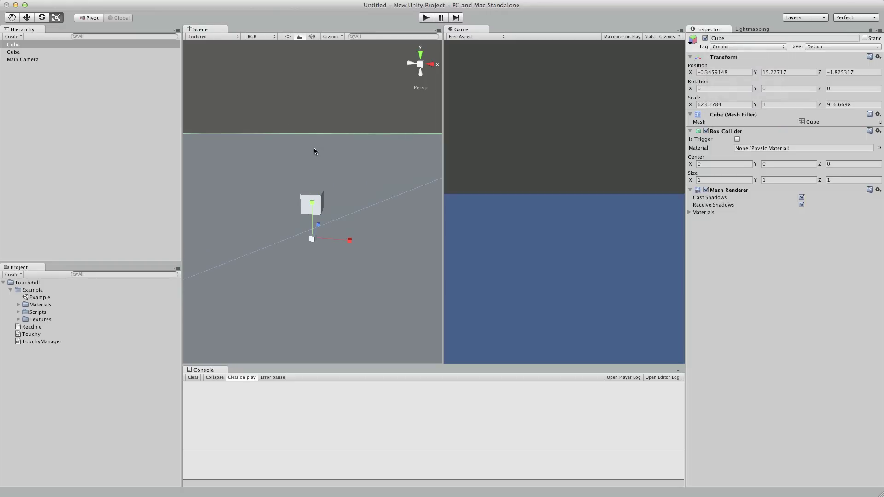
pyautogui.scroll(1, 314, 150)
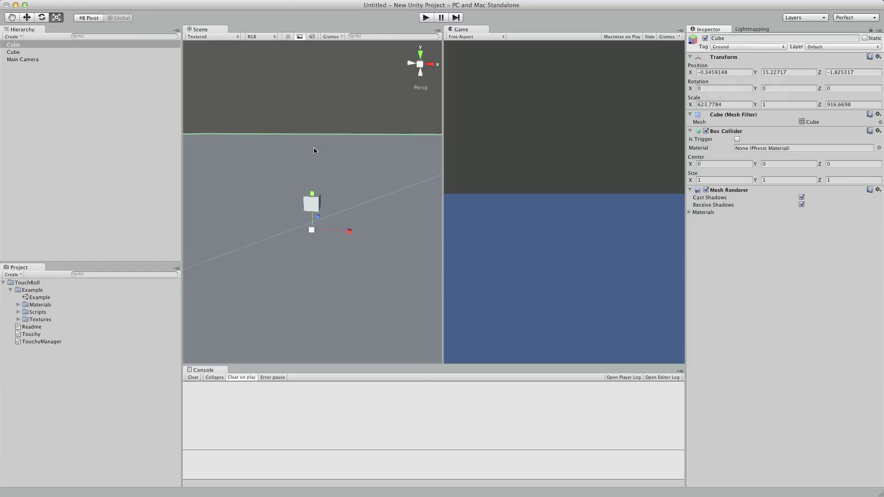
pyautogui.click(307, 206)
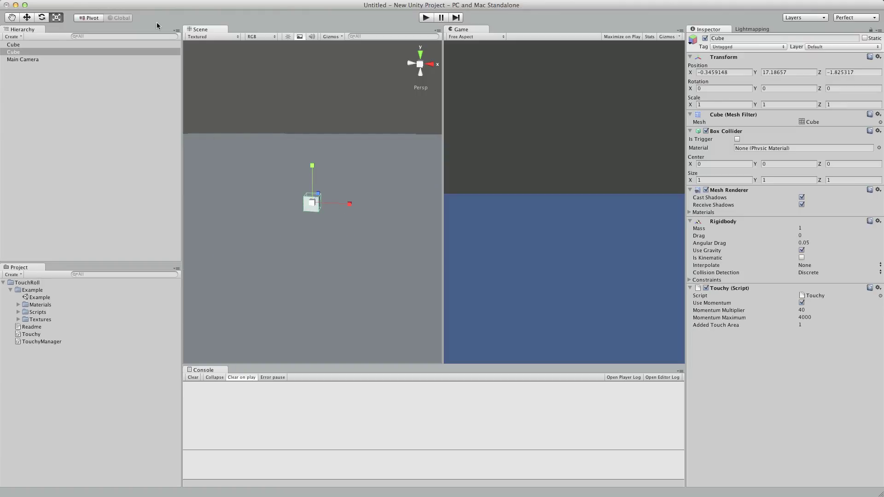
pyautogui.click(136, 0)
pyautogui.moveTo(155, 18)
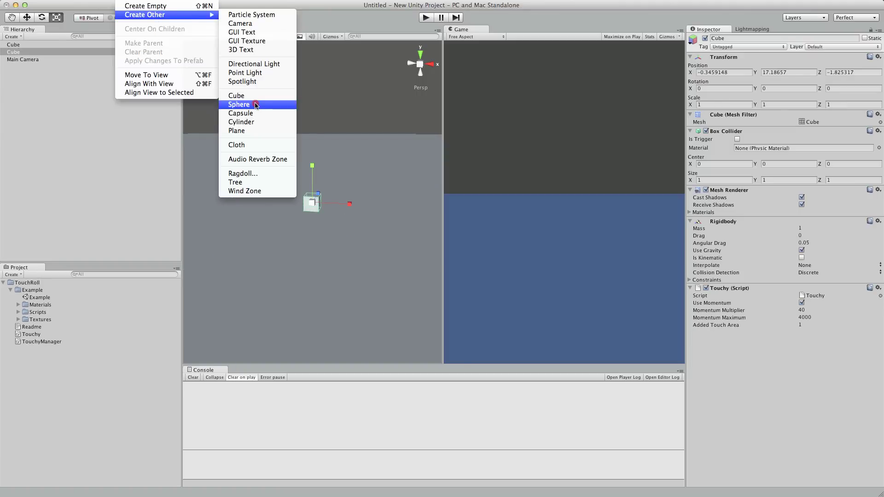
pyautogui.click(257, 73)
pyautogui.click(27, 17)
pyautogui.moveTo(313, 178); pyautogui.dragTo(337, 82)
pyautogui.moveTo(704, 134); pyautogui.dragTo(882, 73)
pyautogui.moveTo(823, 69); pyautogui.dragTo(749, 72)
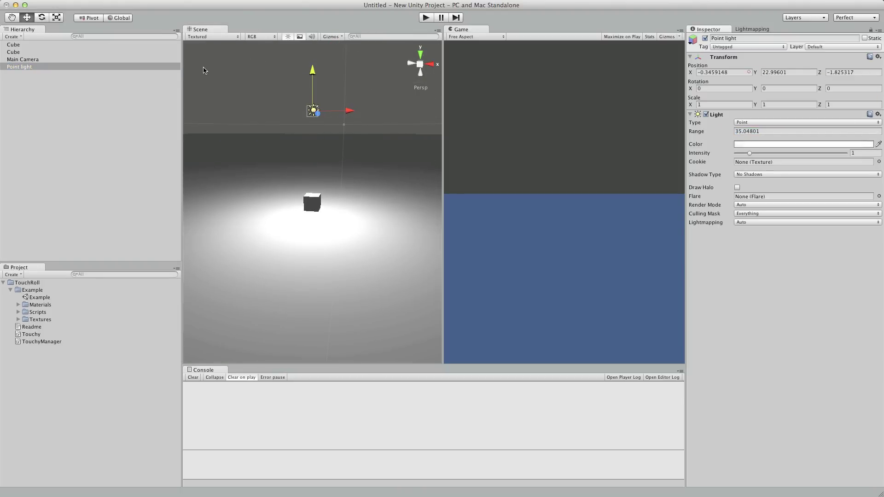
# Aim the Main Camera at the small cube from about Y 21.7 and Z -12.9, with an X rotation of about 23.4.
pyautogui.click(16, 59)
pyautogui.press('f')
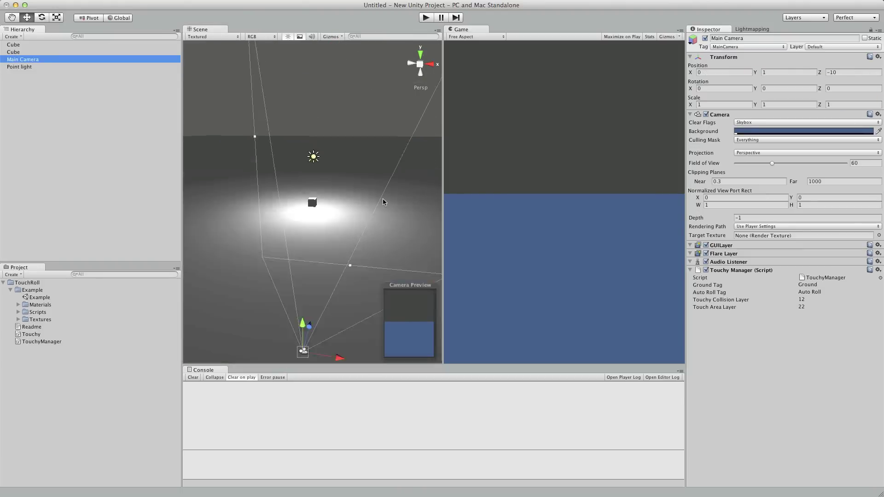
pyautogui.press('super+shift+f')
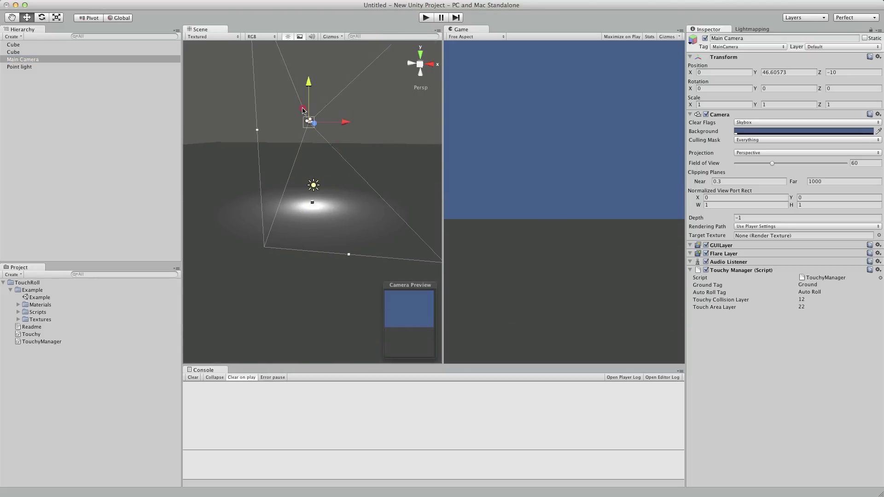
pyautogui.moveTo(306, 168); pyautogui.dragTo(309, 161)
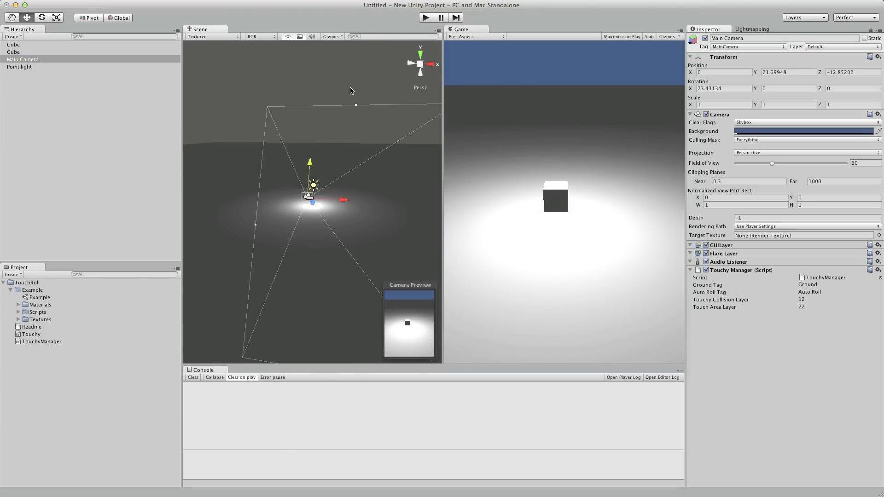
# Run the scene to test rolling the small cube, and stop the run.
pyautogui.click(424, 18)
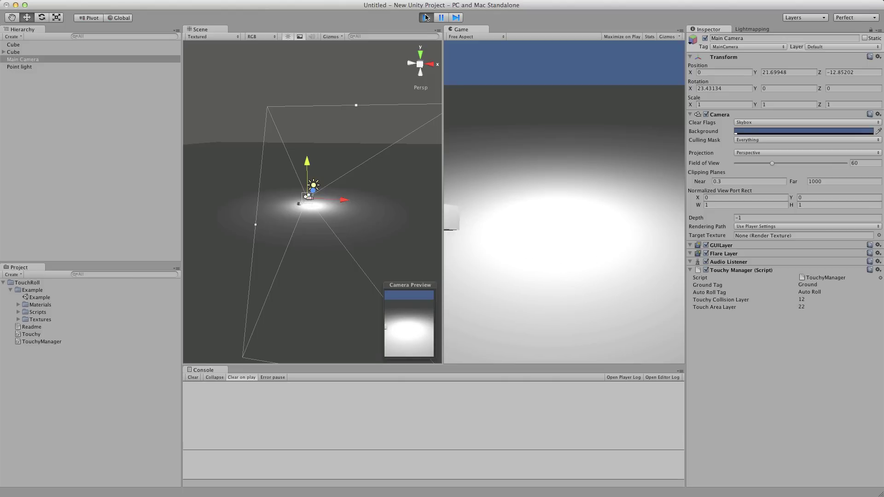
pyautogui.click(426, 17)
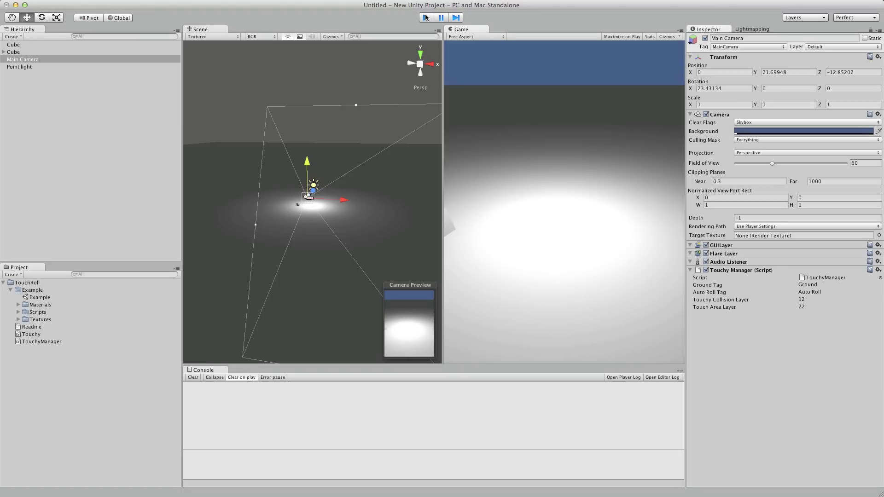
# Create a sphere and place it beside and above the small cube, at about X 2.1 and Y 19.4.
pyautogui.click(148, 0)
pyautogui.moveTo(154, 16)
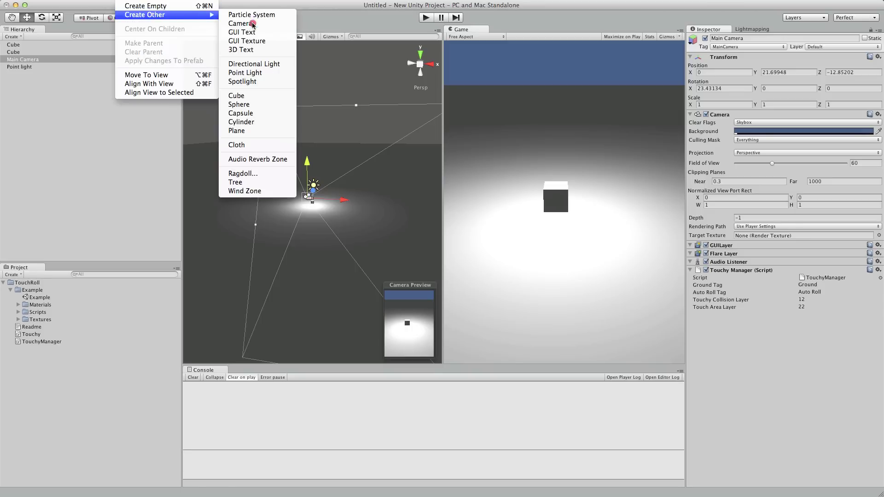
pyautogui.click(262, 105)
pyautogui.moveTo(312, 176); pyautogui.dragTo(313, 163)
pyautogui.moveTo(350, 199); pyautogui.dragTo(358, 198)
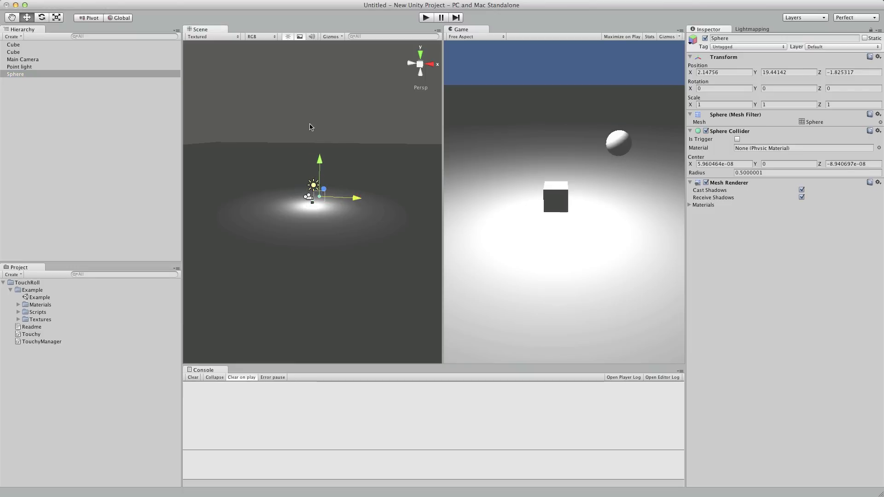
# Add the Touchy component to the sphere, and briefly start and stop a test run.
pyautogui.click(103, 0)
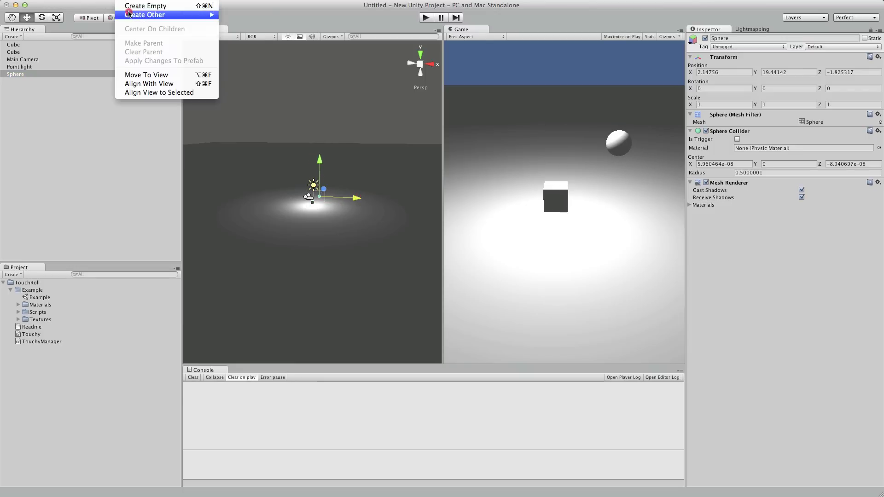
pyautogui.click(577, 196)
pyautogui.scroll(2, 307, 203)
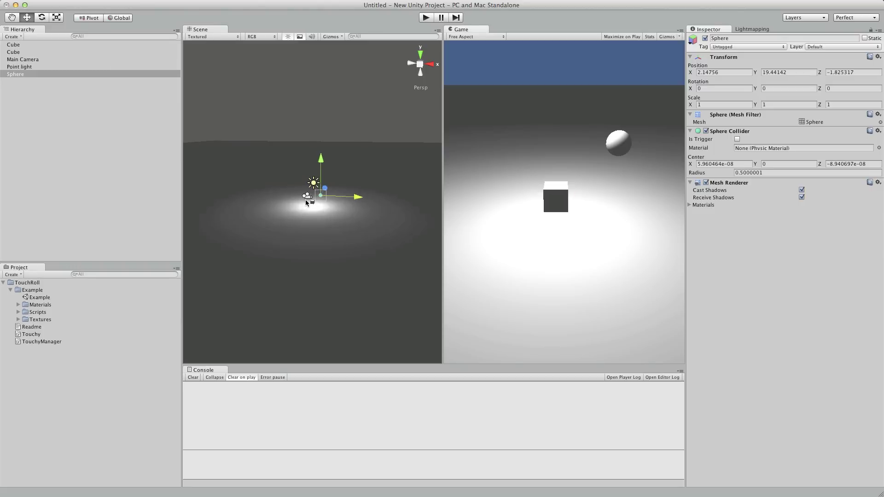
pyautogui.click(63, 73)
pyautogui.click(178, 0)
pyautogui.moveTo(193, 62)
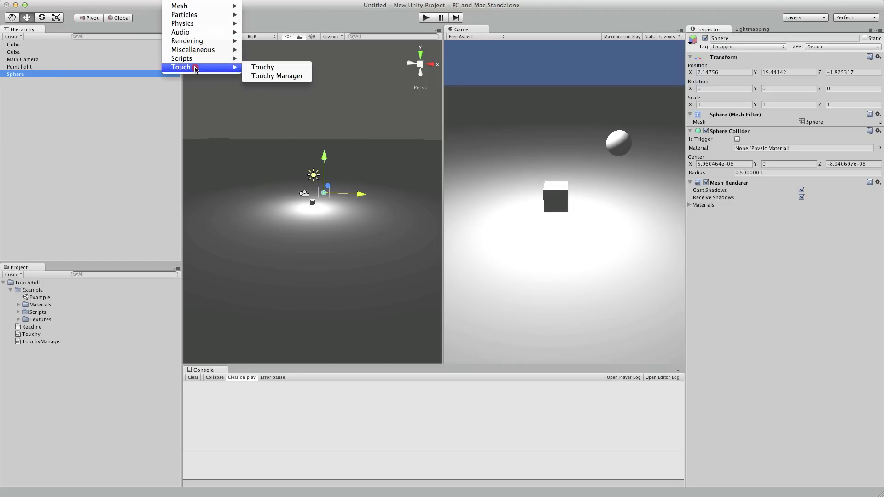
pyautogui.click(272, 67)
pyautogui.click(426, 18)
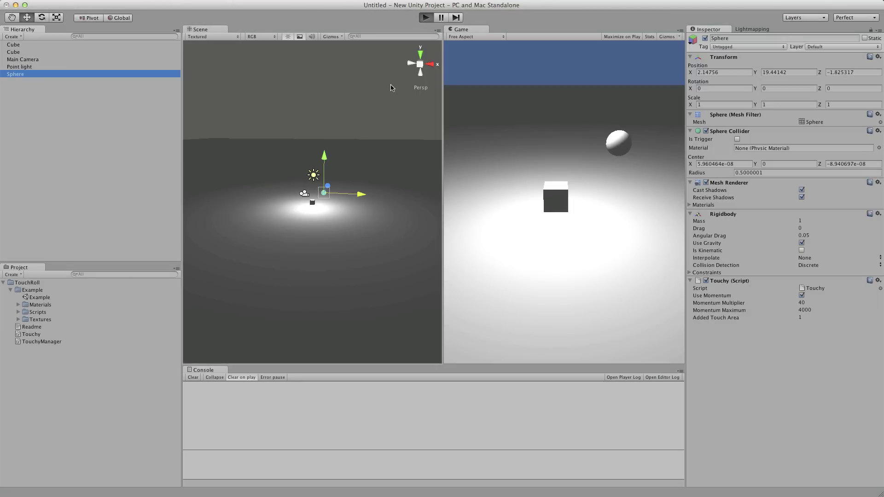
pyautogui.press('super+p')
# Move the small cube to a Z position of about 0.8 and duplicate it into three rows of seven cubes behind it.
pyautogui.click(317, 184)
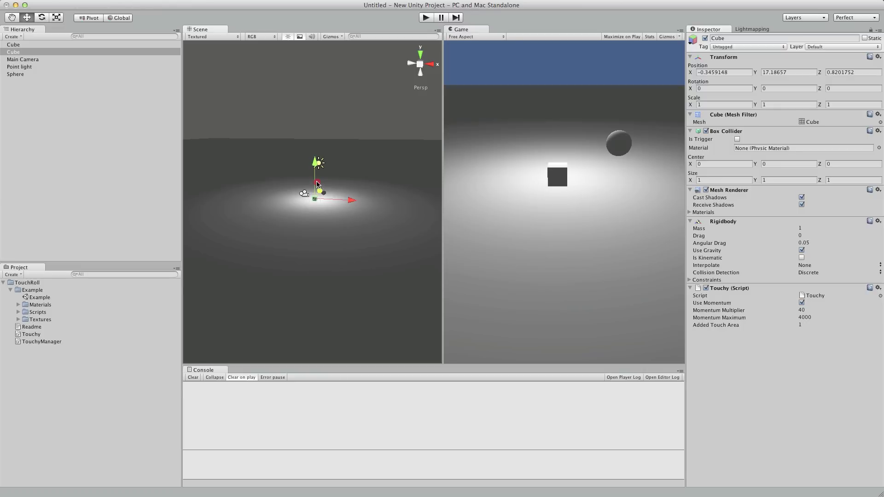
pyautogui.press('super+d')
pyautogui.moveTo(323, 189); pyautogui.dragTo(336, 178)
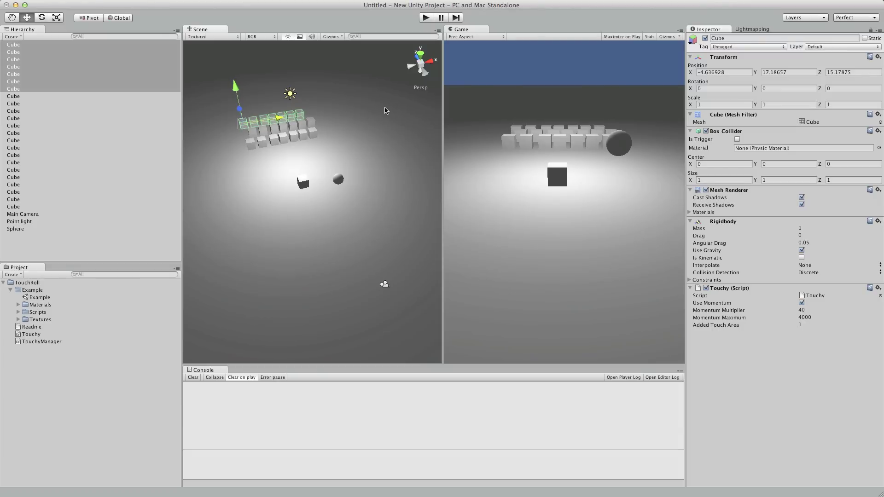
# Run the scene to test touch rolling with the sphere and the rows of cubes.
pyautogui.click(427, 18)
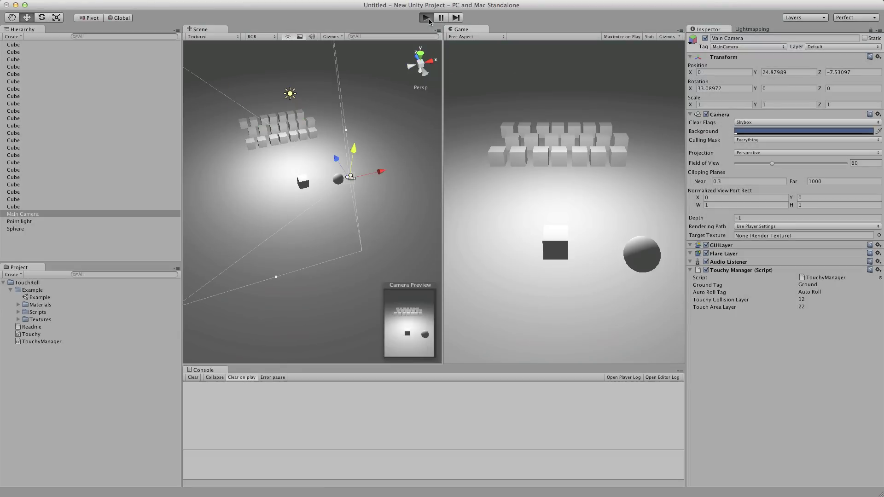